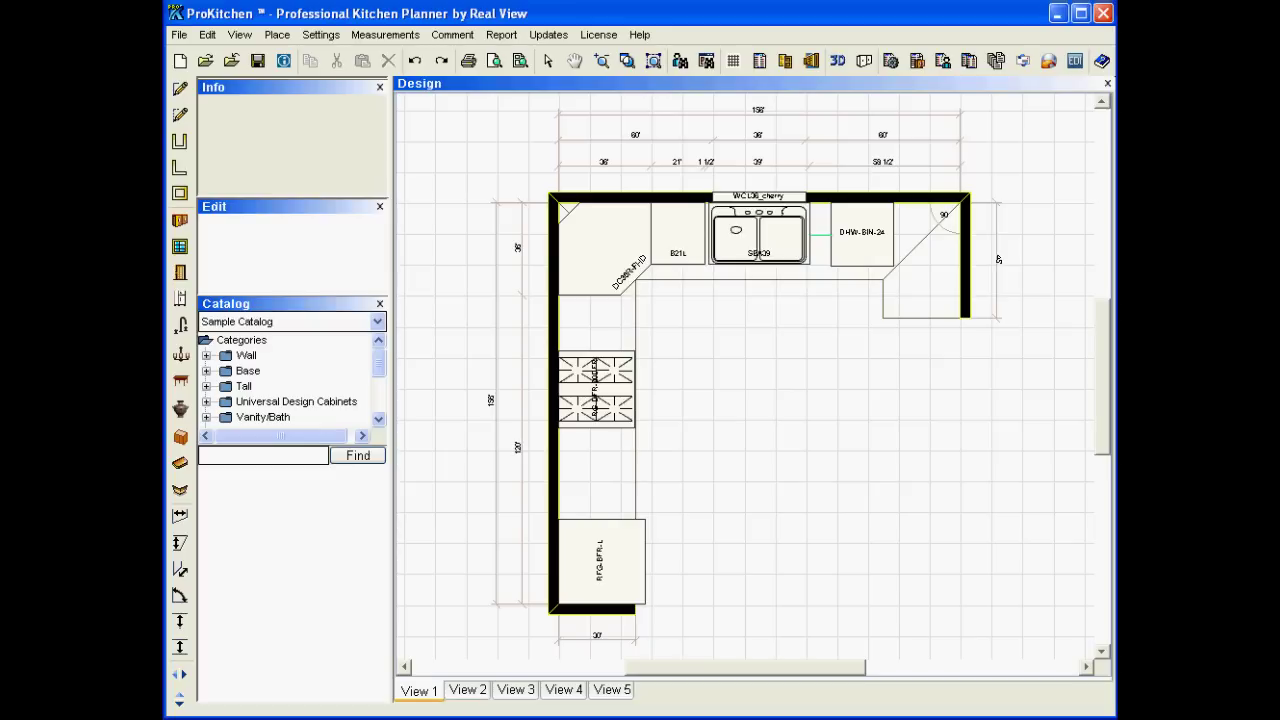
Edit the sink-to-dishwasher gap dimension to 1 1/2", moving the dishwasher toward the sink base
right_click(823, 264)
mouse_move(868, 285)
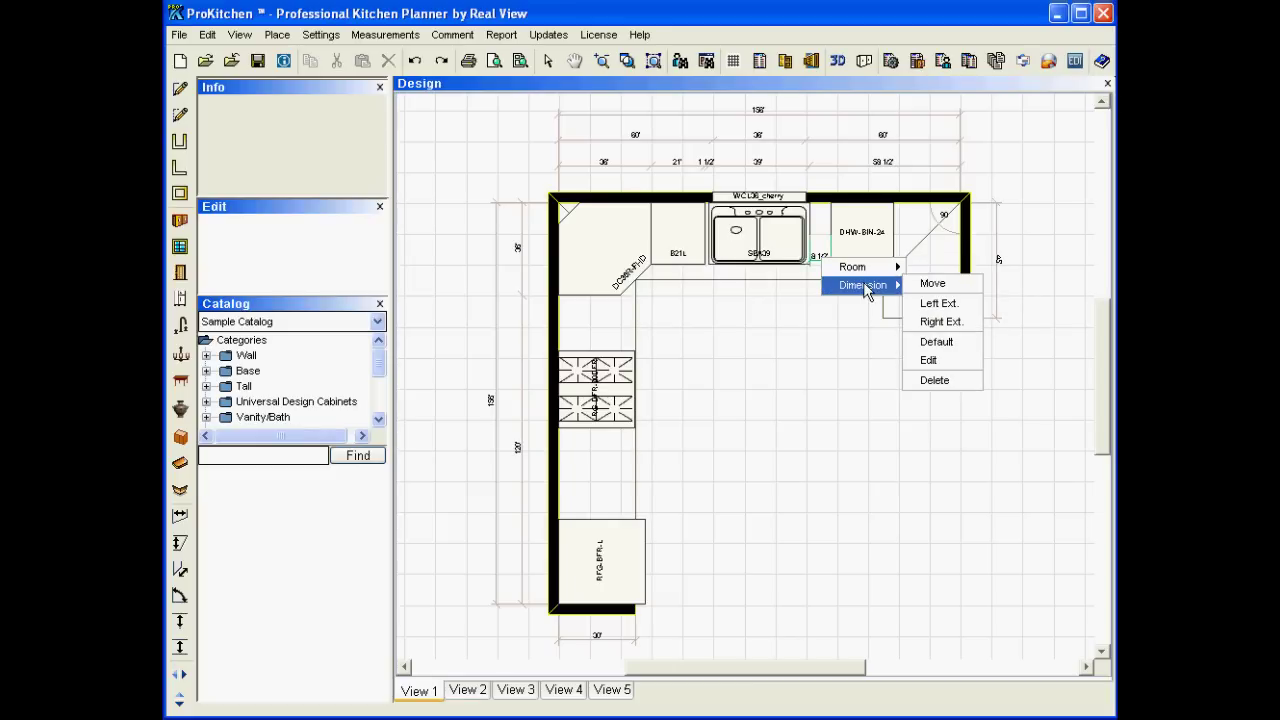
left_click(953, 362)
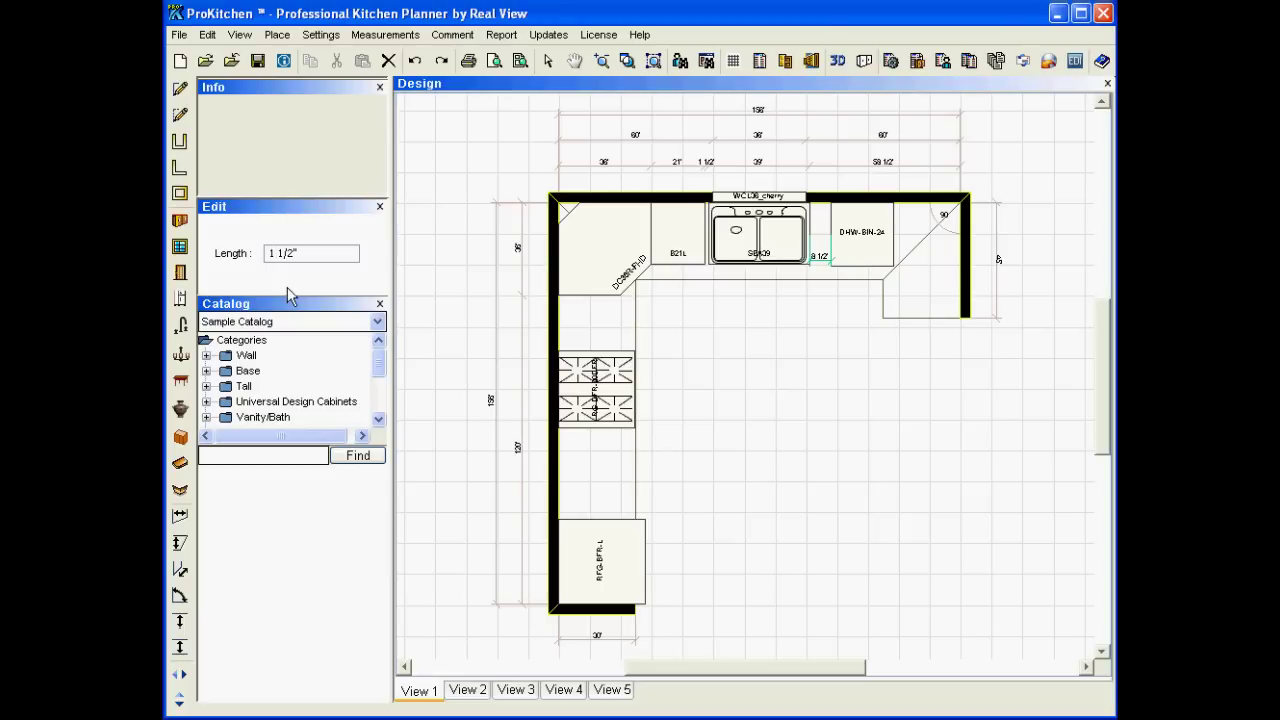
key("Return")
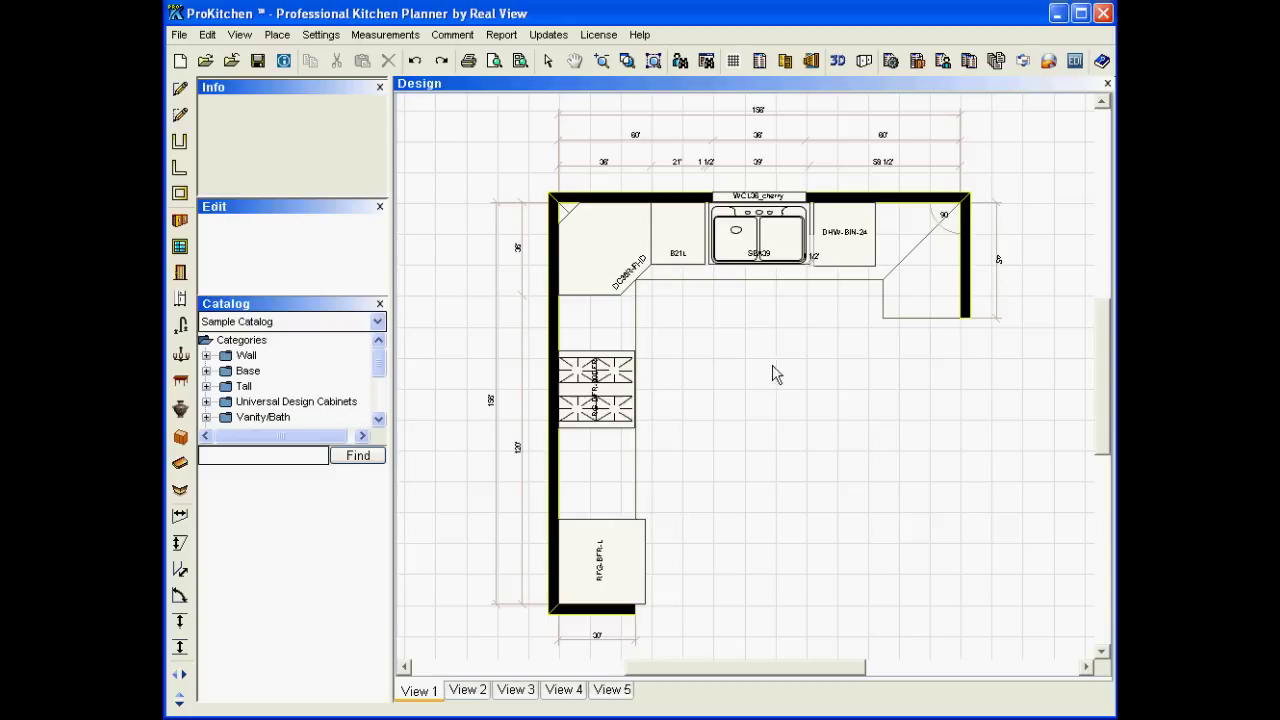
Drag a B24B Base Standard Cabinet from Base Cabinets w/ Door into the open floor
left_click(206, 370)
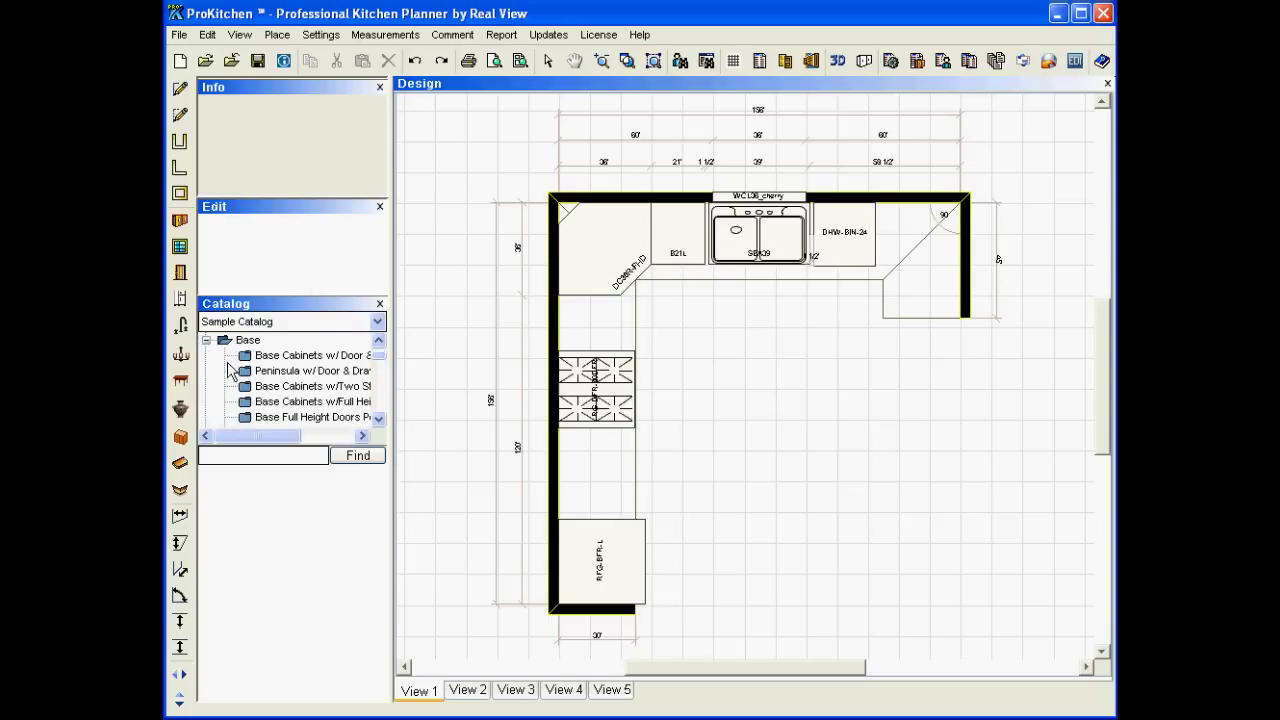
left_click(262, 356)
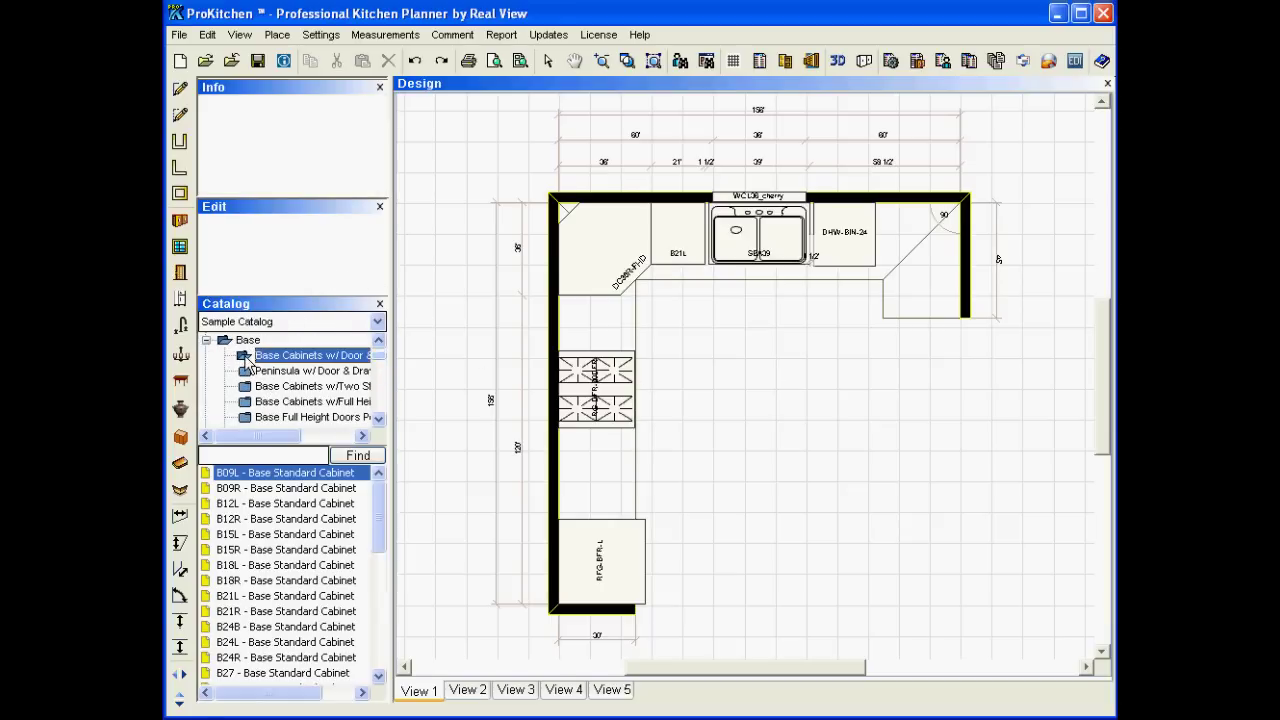
left_click_drag(285, 626, 737, 362)
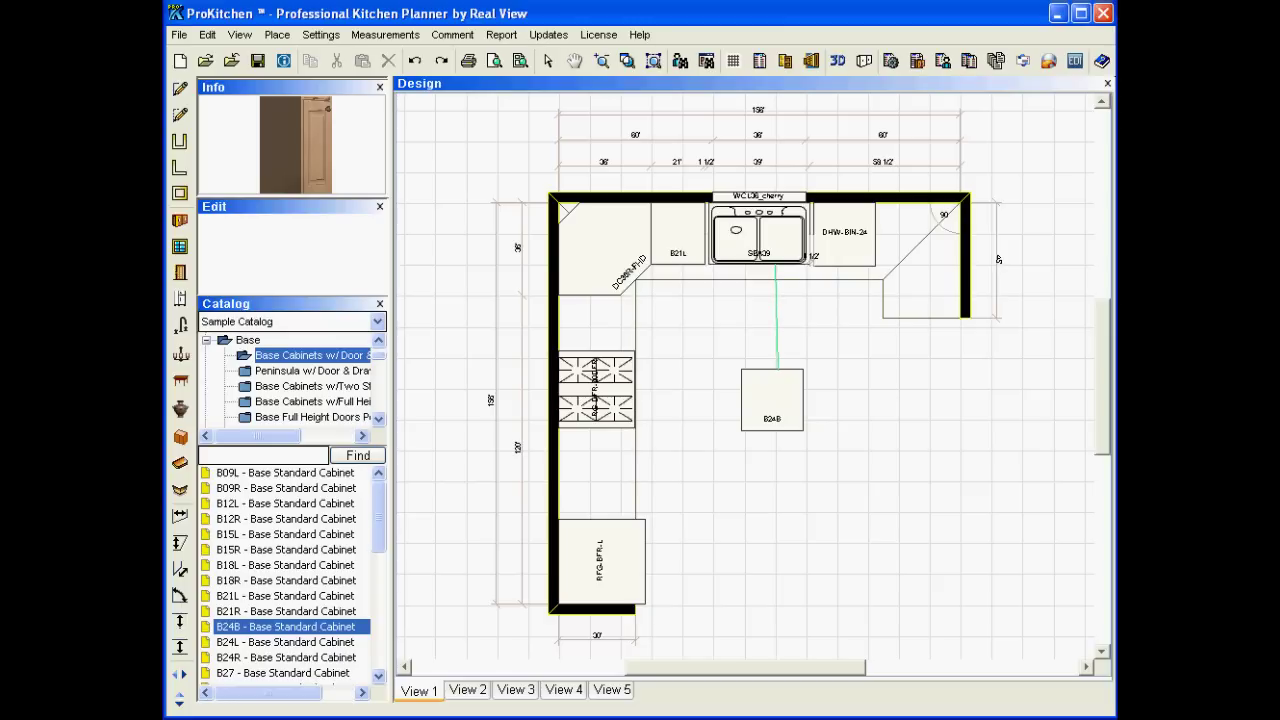
Dimension the island from both counters and change the sink-counter distance from 40 5/8" to 36"
left_click(776, 368)
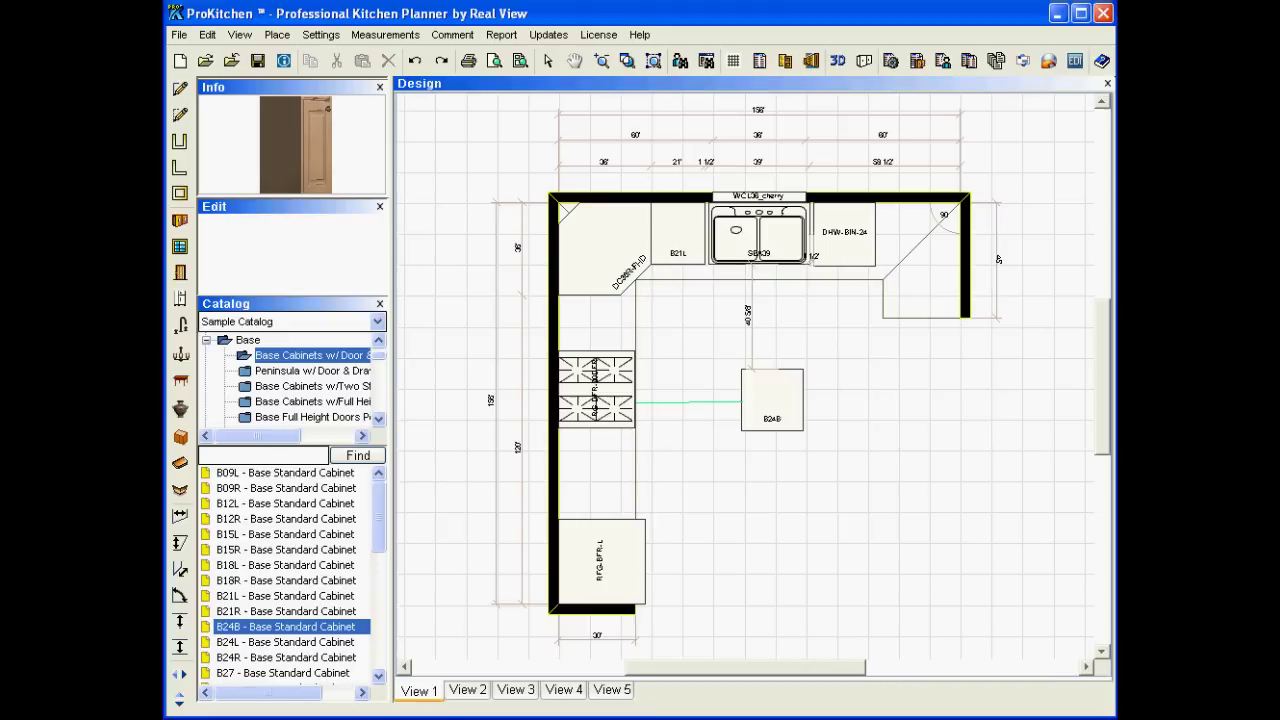
left_click(664, 424)
right_click(753, 322)
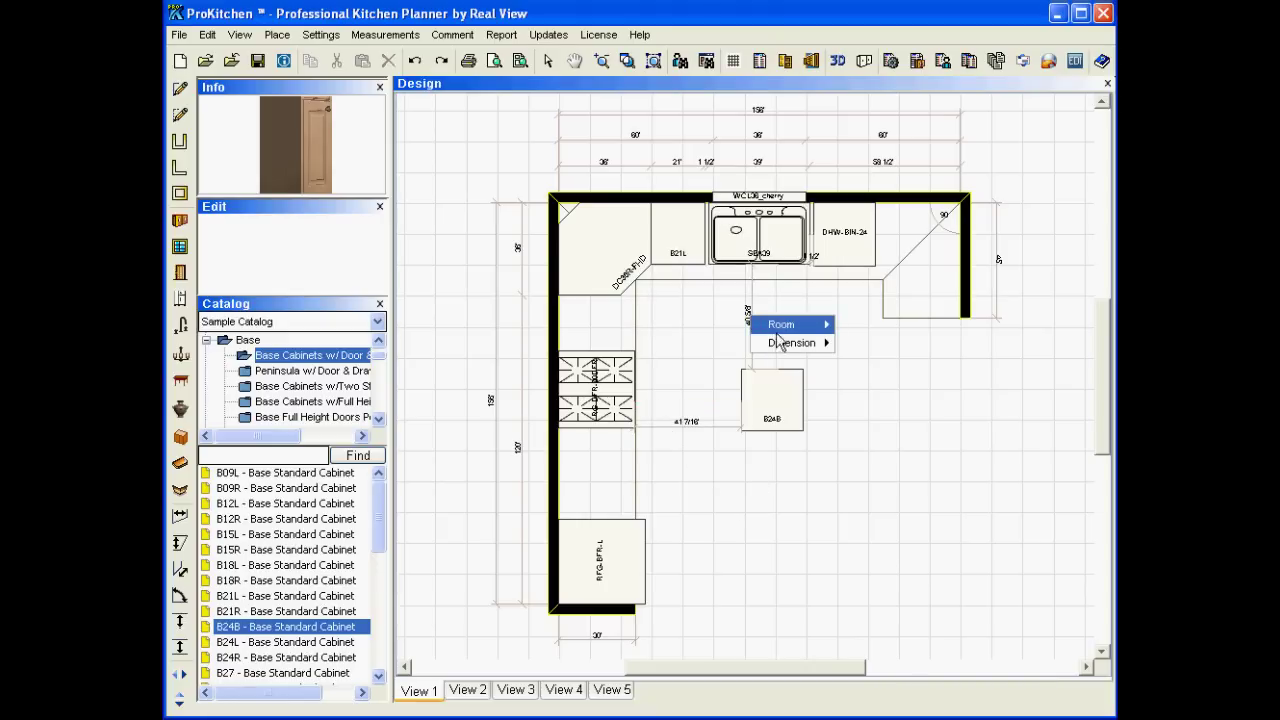
mouse_move(800, 342)
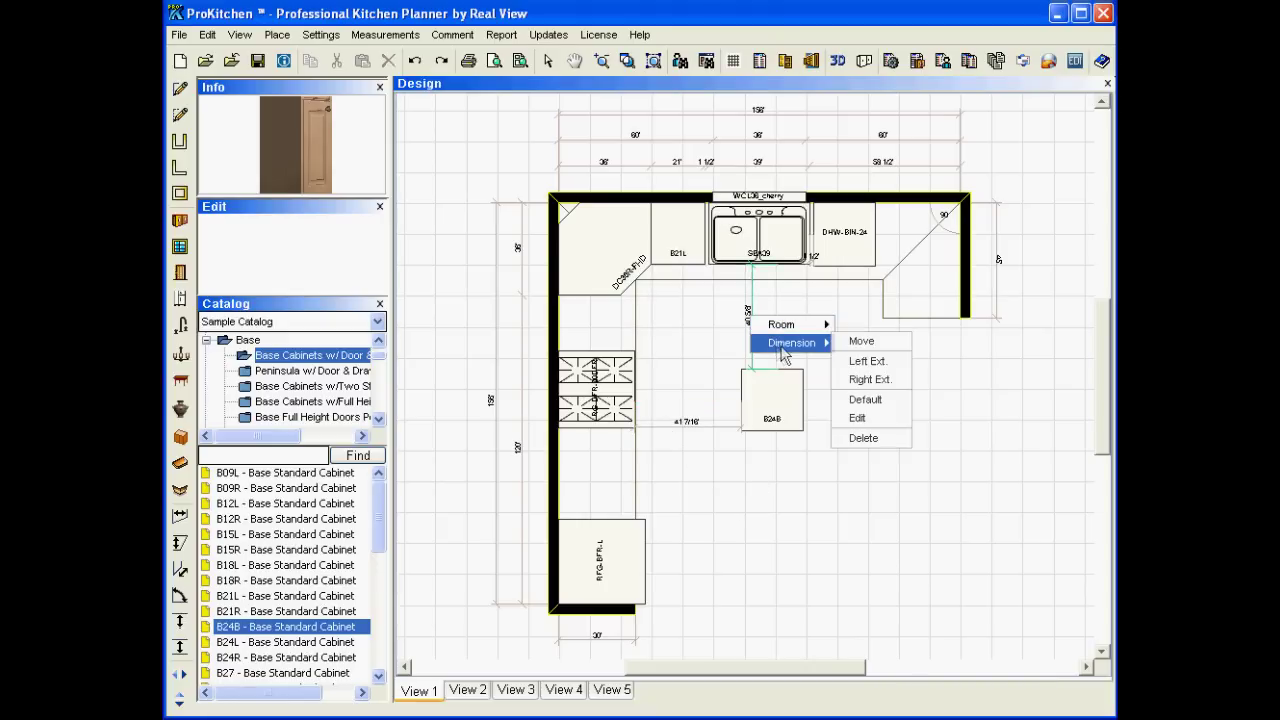
left_click(882, 420)
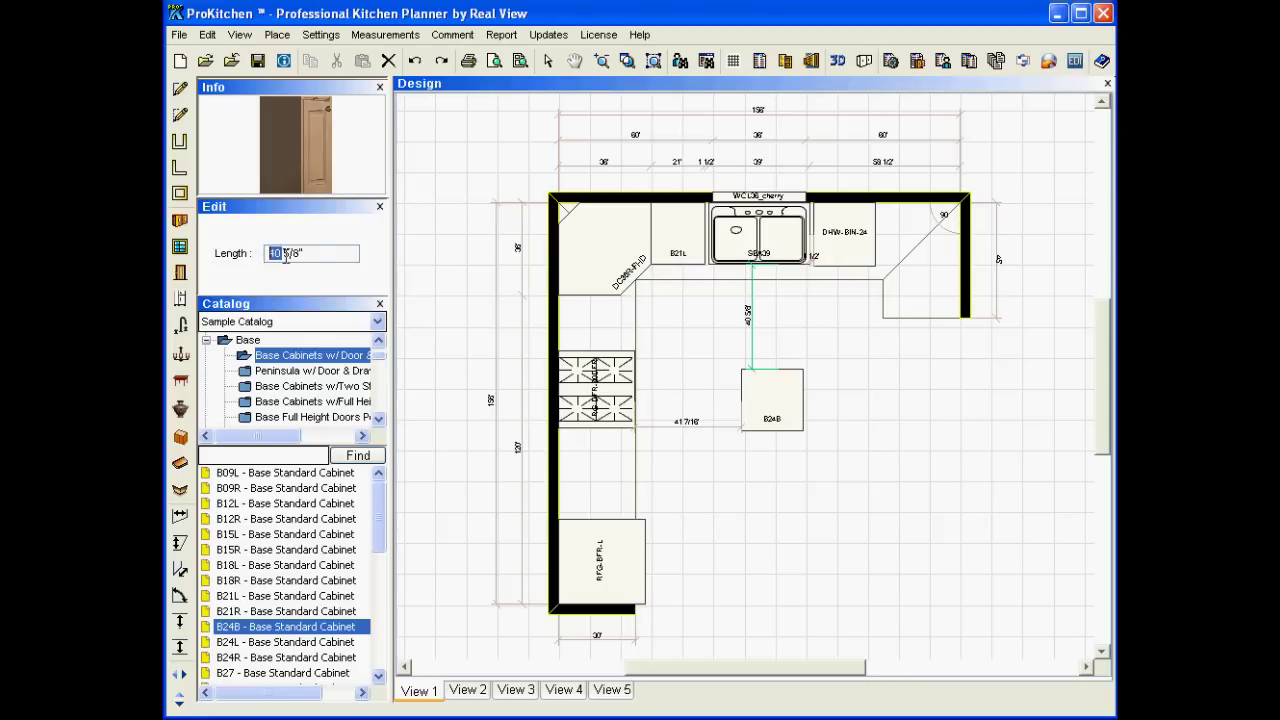
left_click_drag(305, 254, 257, 255)
type("36\"")
key("Return")
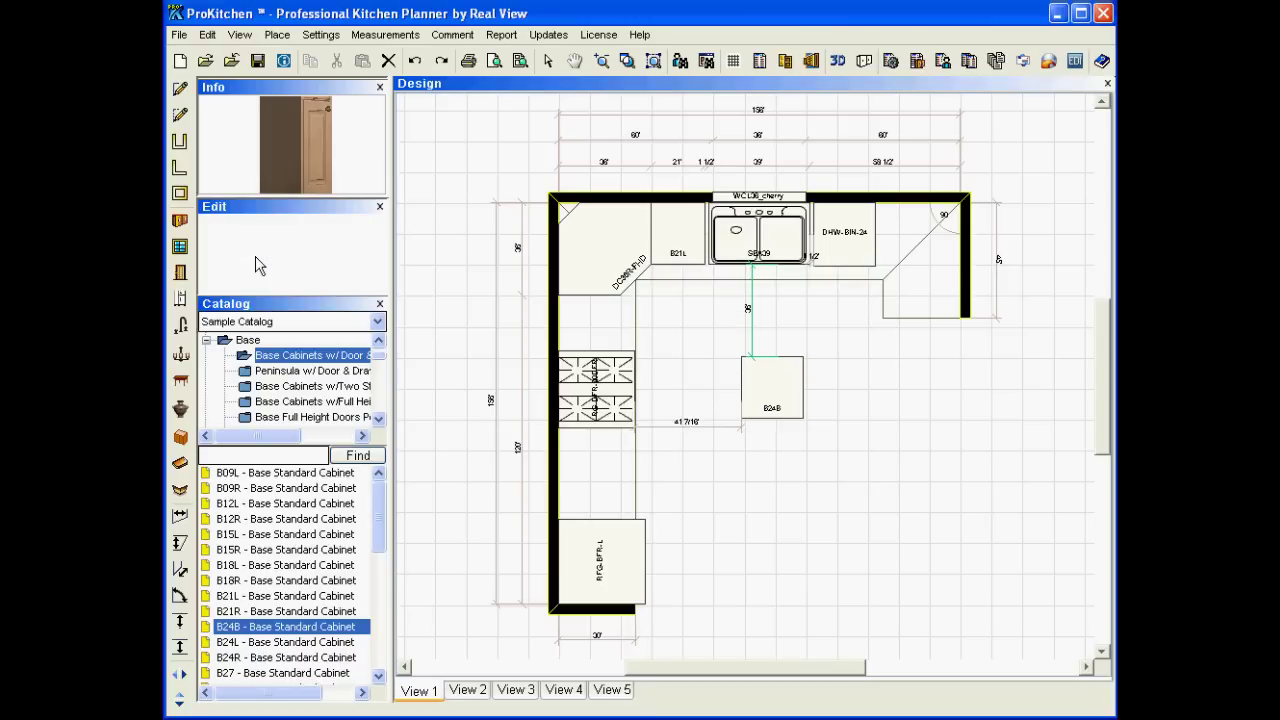
Change the range-counter-to-island dimension from 41 7/16" to 42"
right_click(696, 423)
mouse_move(737, 450)
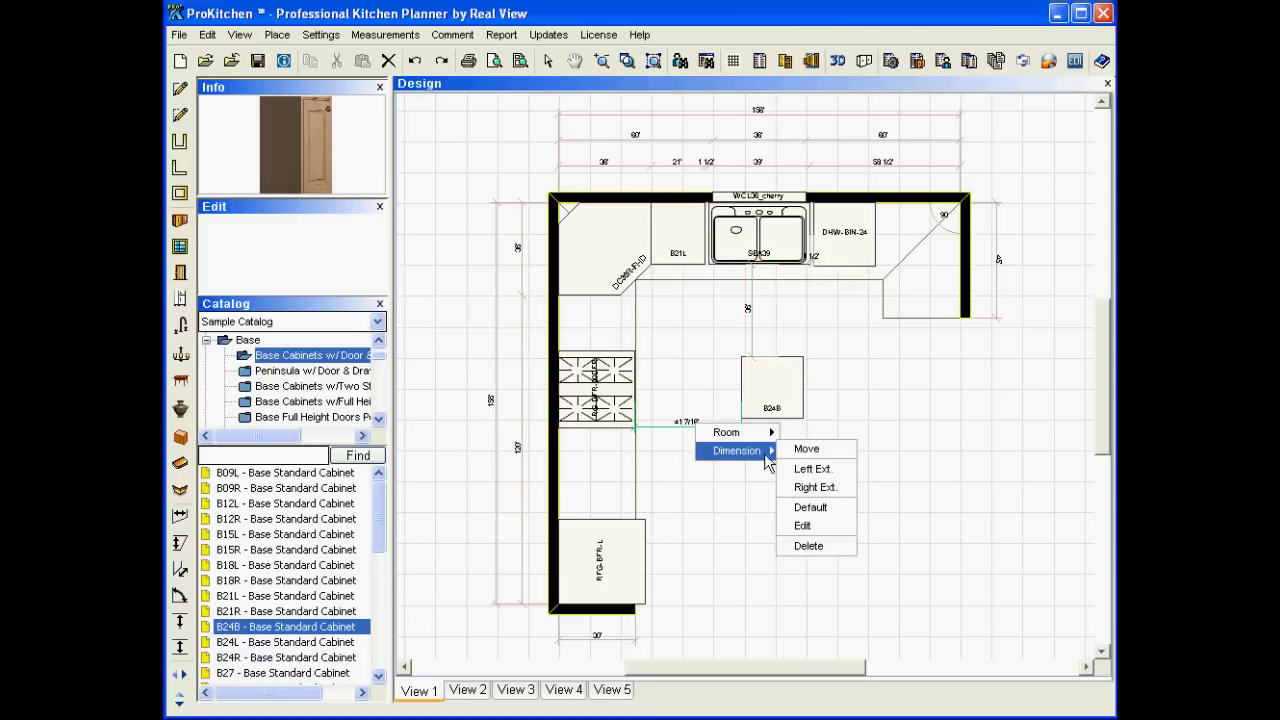
left_click(814, 532)
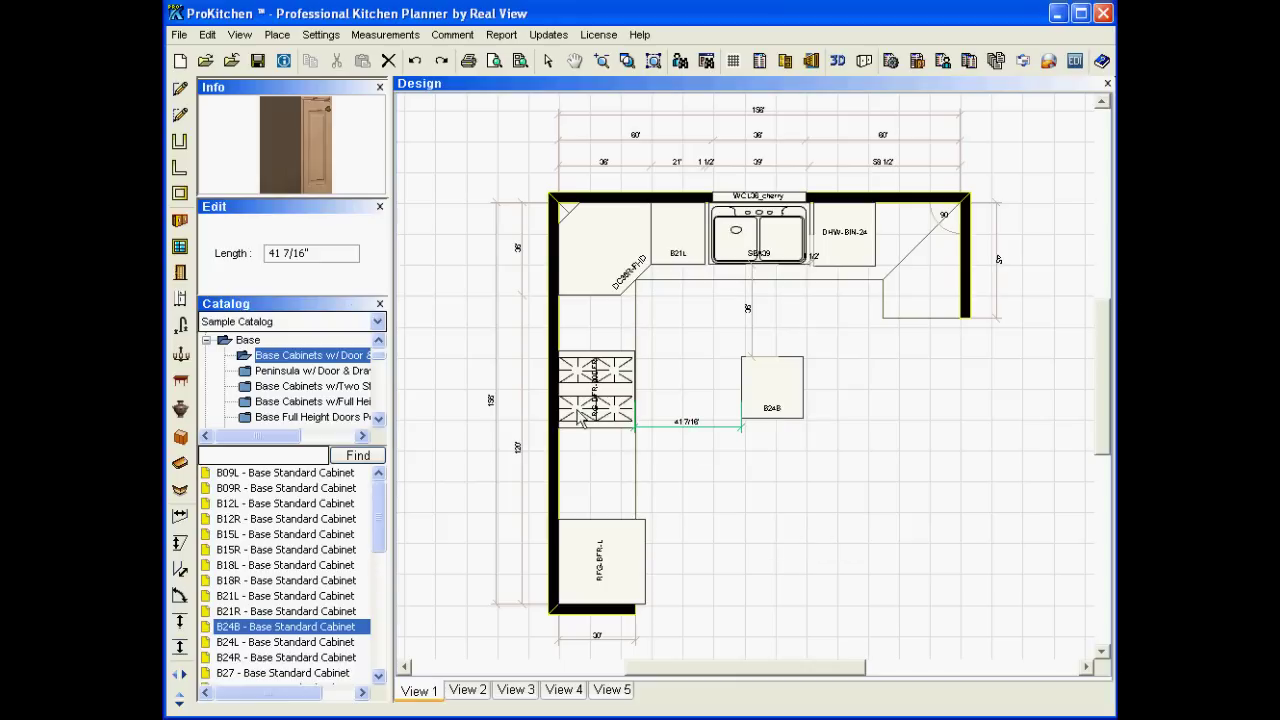
left_click_drag(318, 255, 256, 253)
type("42")
key("Return")
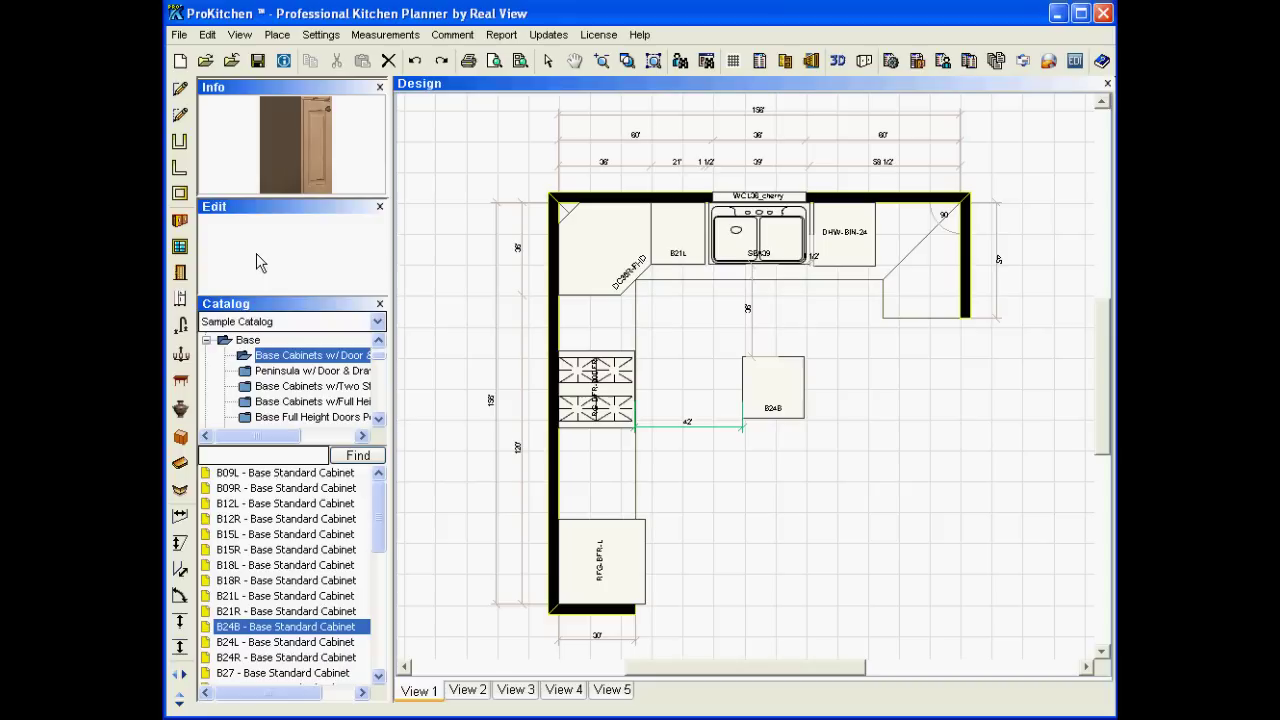
left_click(755, 509)
Delete the 36" island dimension and redraw it from the sink's bottom edge to B24B
left_click(750, 310)
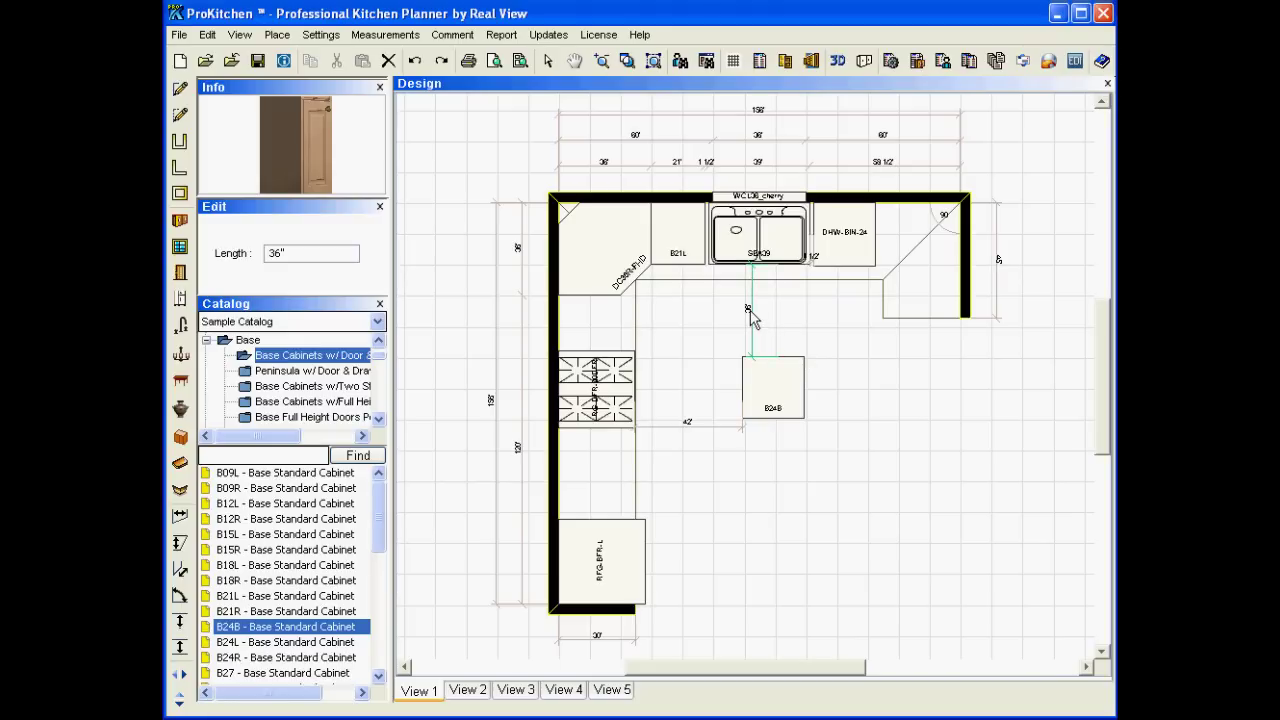
key("Delete")
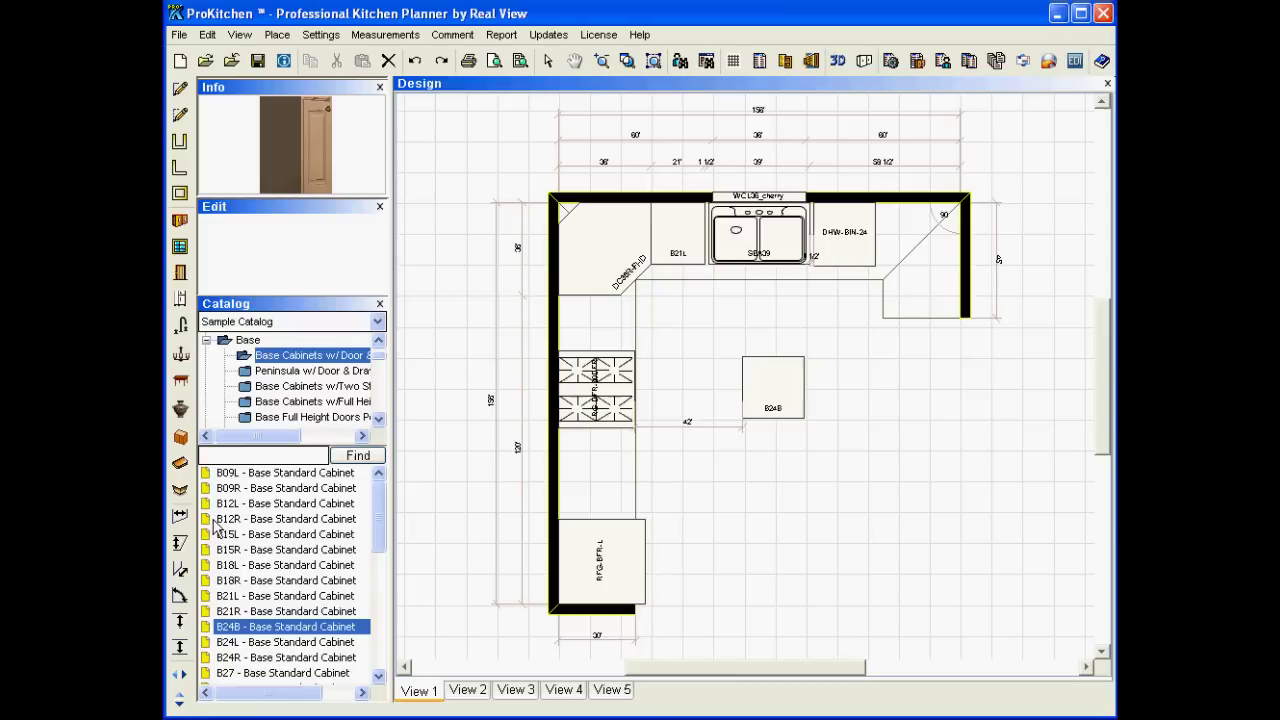
left_click(178, 648)
left_click_drag(765, 264, 765, 357)
left_click(788, 362)
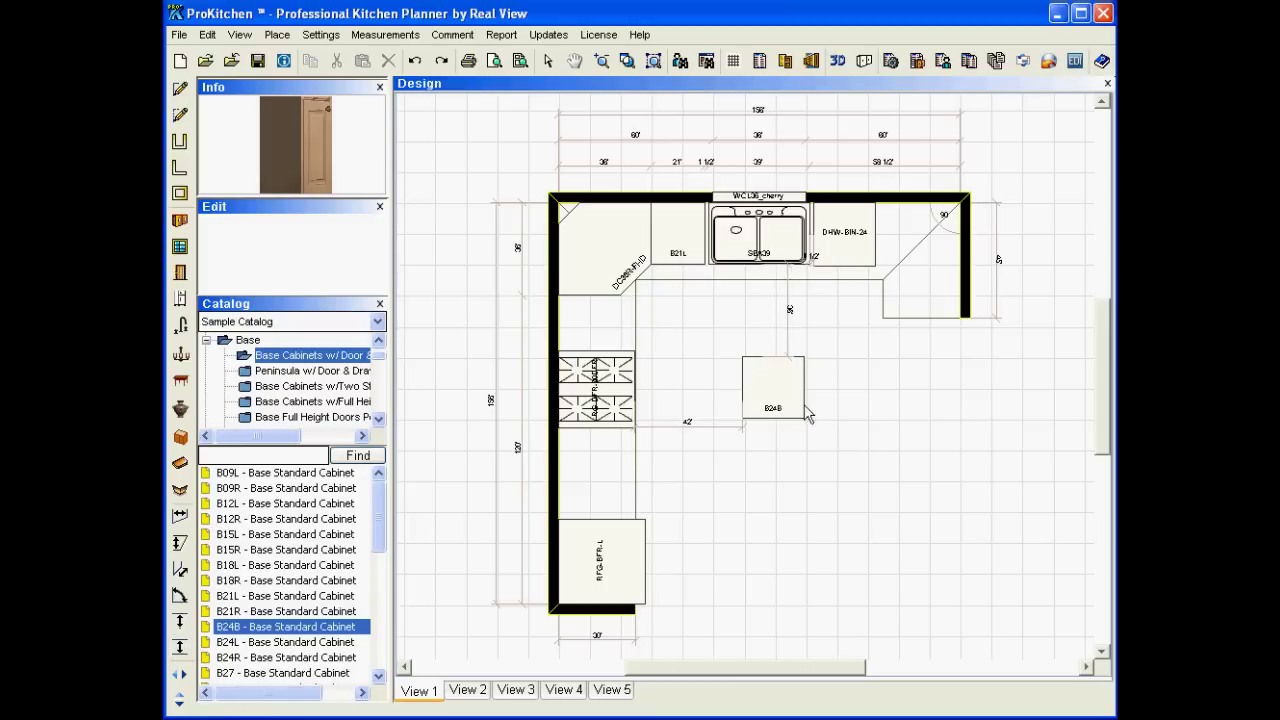
Edit the new sink-to-island dimension's length, which shifts the sink cabinet toward the wall
right_click(791, 310)
mouse_move(830, 334)
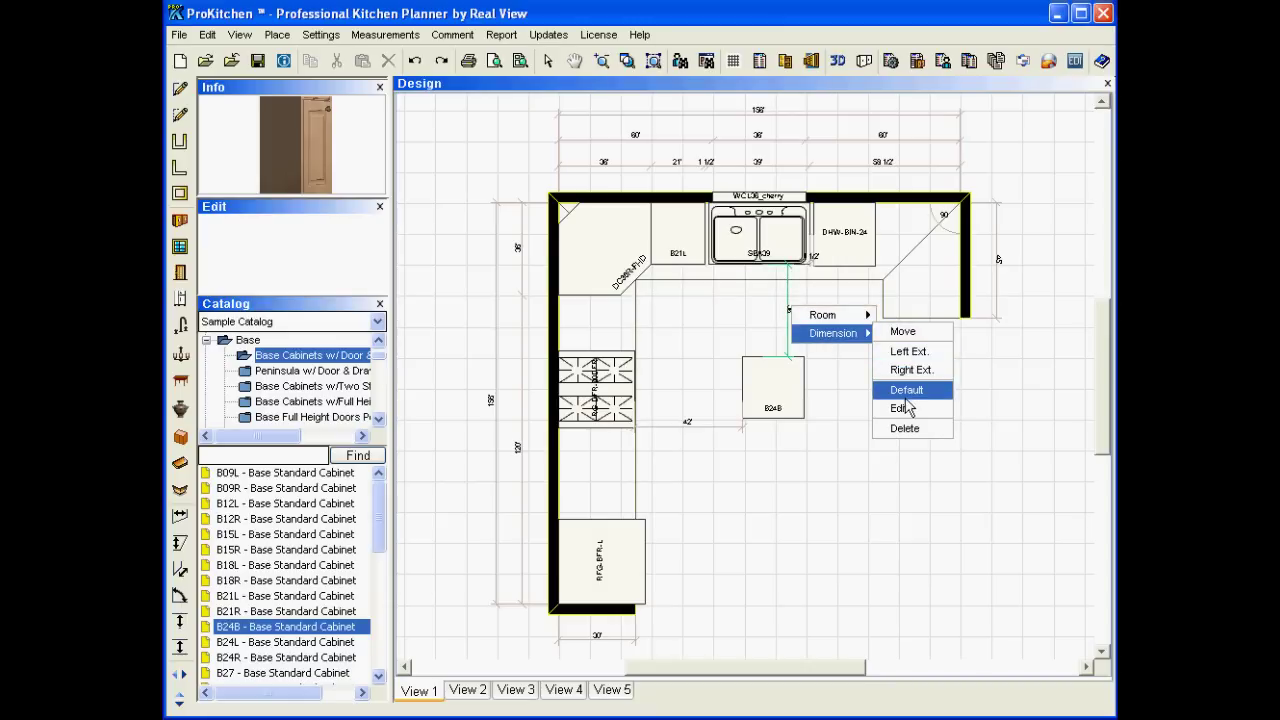
left_click(902, 409)
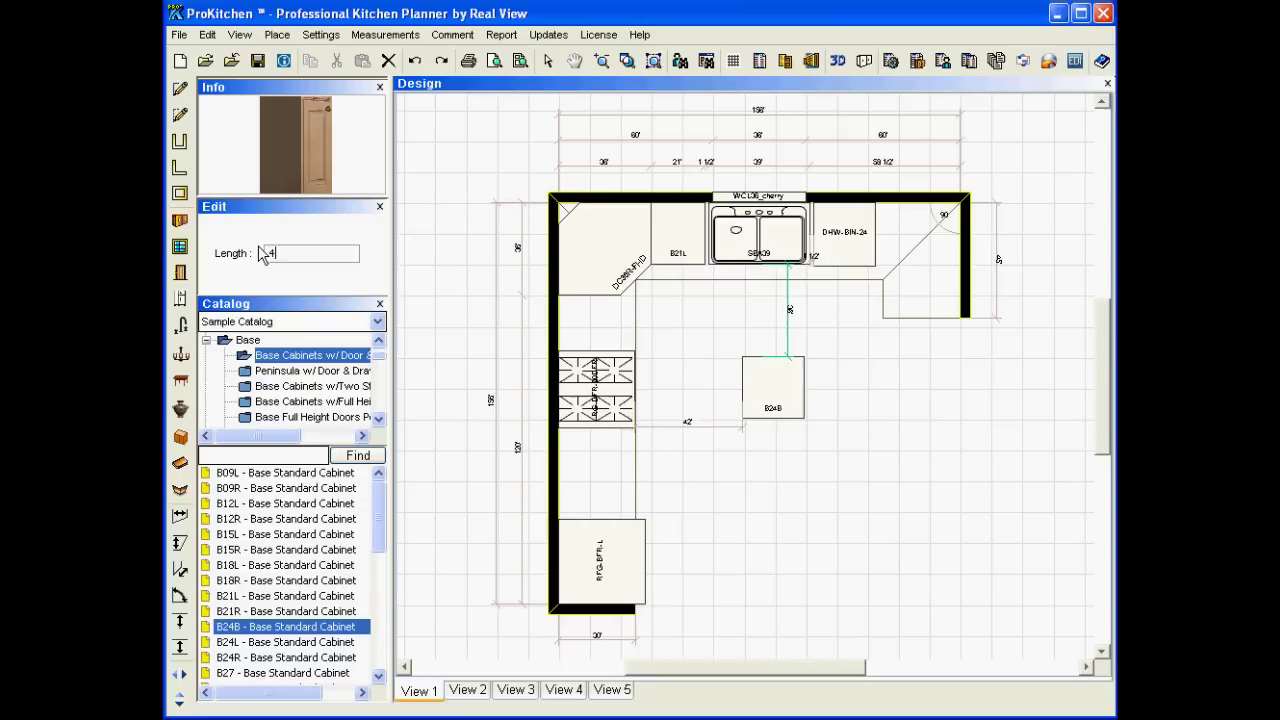
key("Return")
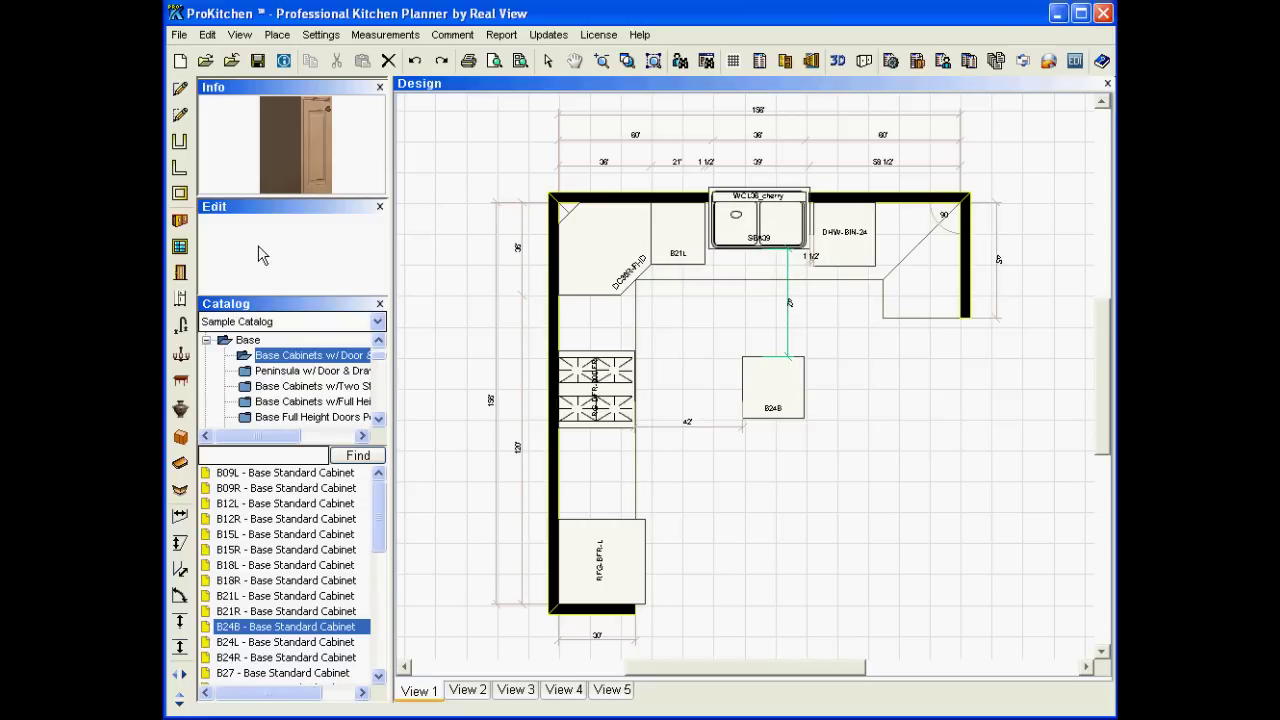
Undo the sink cabinet's accidental move so it realigns with the neighbouring counter cabinets
left_click(789, 303)
left_click(818, 340)
left_click(414, 61)
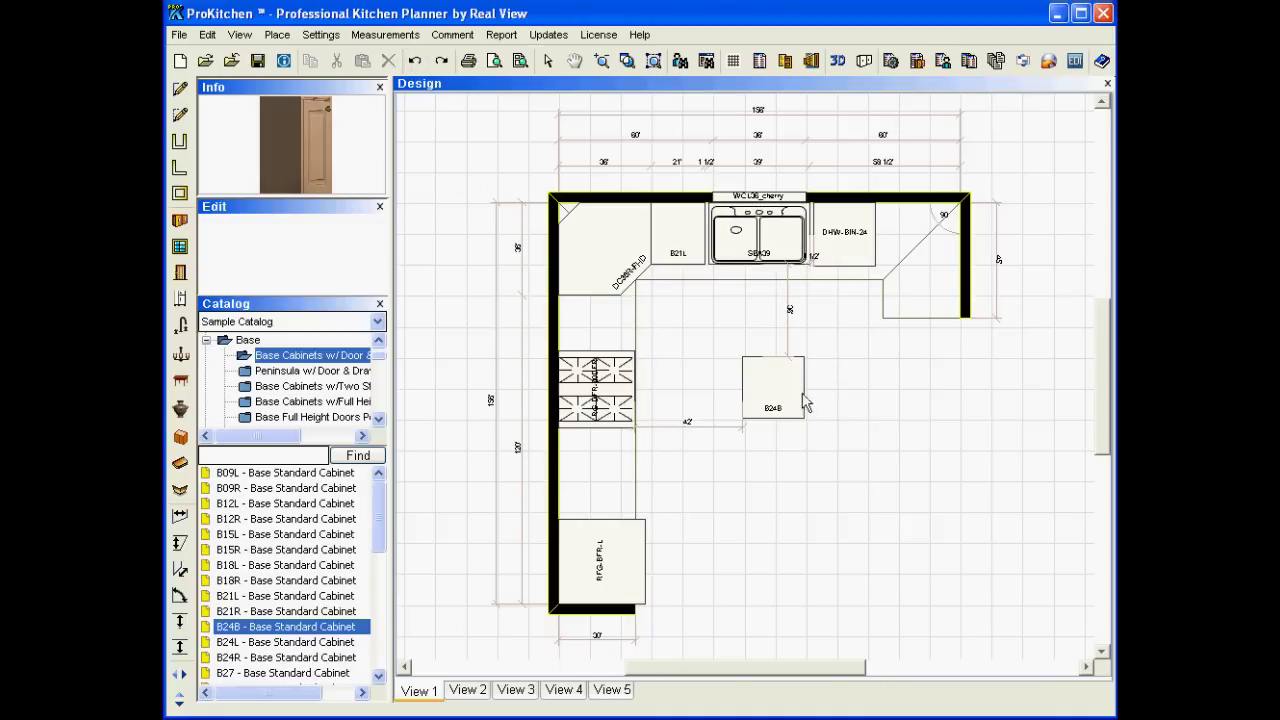